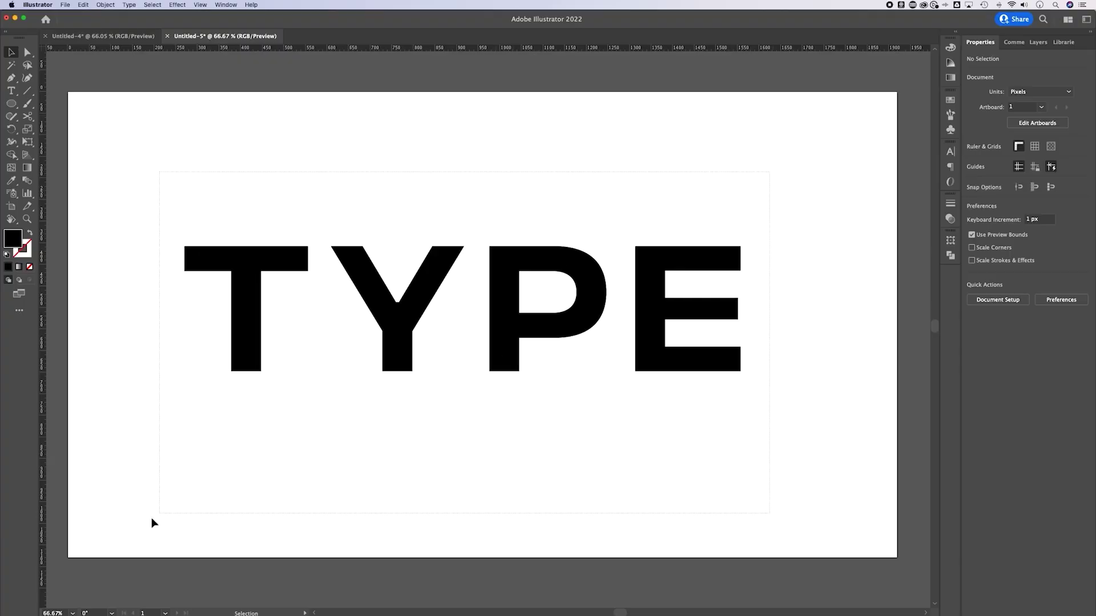
- Zoom until the artboard fills the window and turn on the transparency grid
{"action": "key", "text": "super+a"}
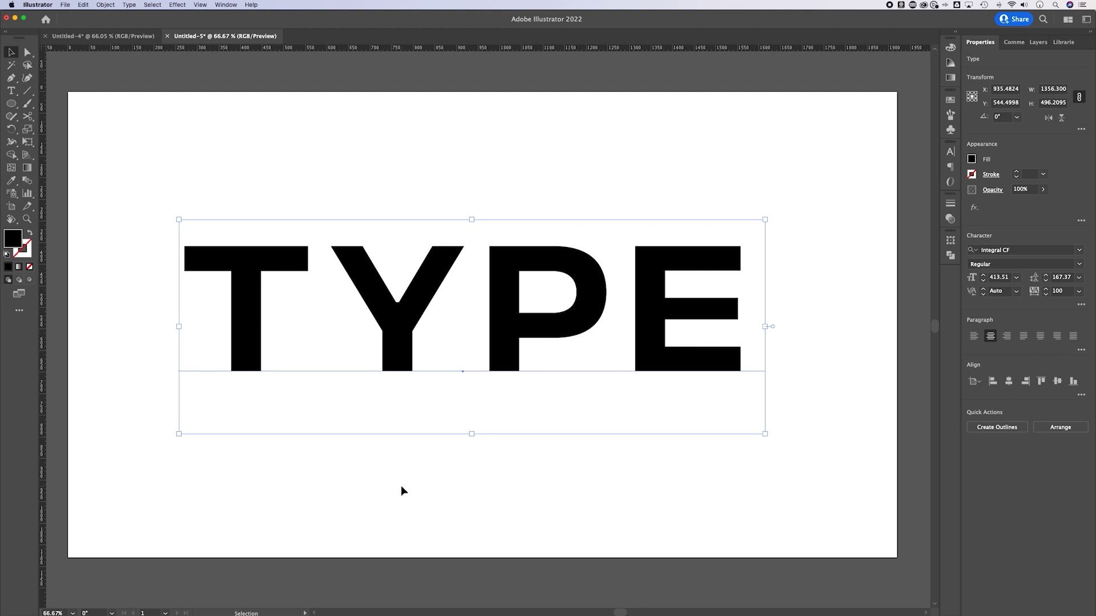
{"action": "left_click", "coordinate": [432, 485]}
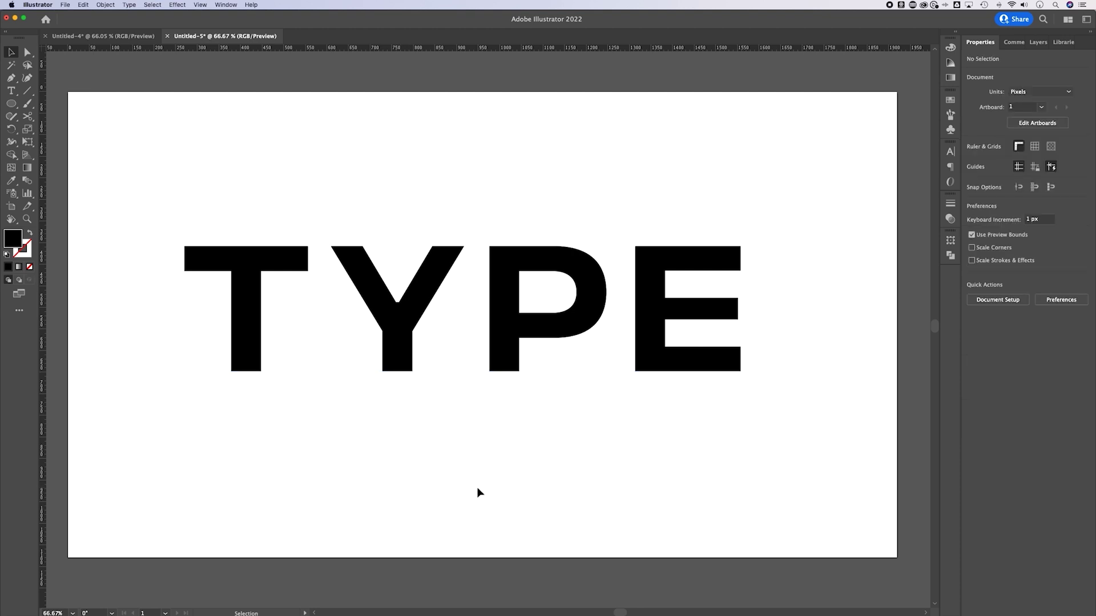
{"action": "key", "text": "super+minus"}
{"action": "key", "text": "super+minus"}
{"action": "key", "text": "super+minus"}
{"action": "key", "text": "super+minus"}
{"action": "key", "text": "super+minus"}
{"action": "key", "text": "super+minus"}
{"action": "key", "text": "super+minus"}
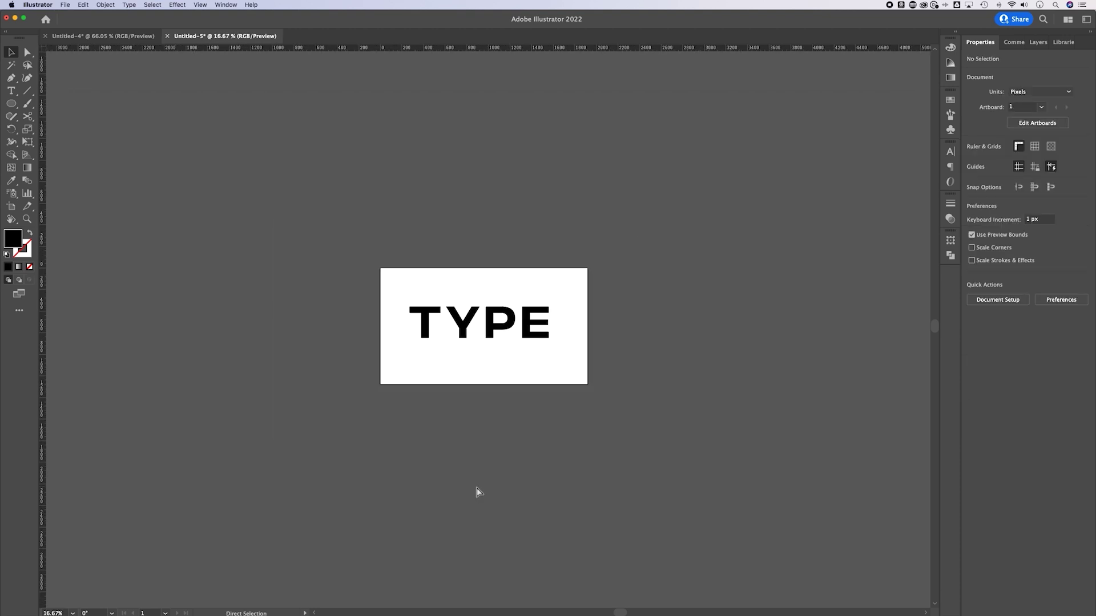
{"action": "key", "text": "super+minus"}
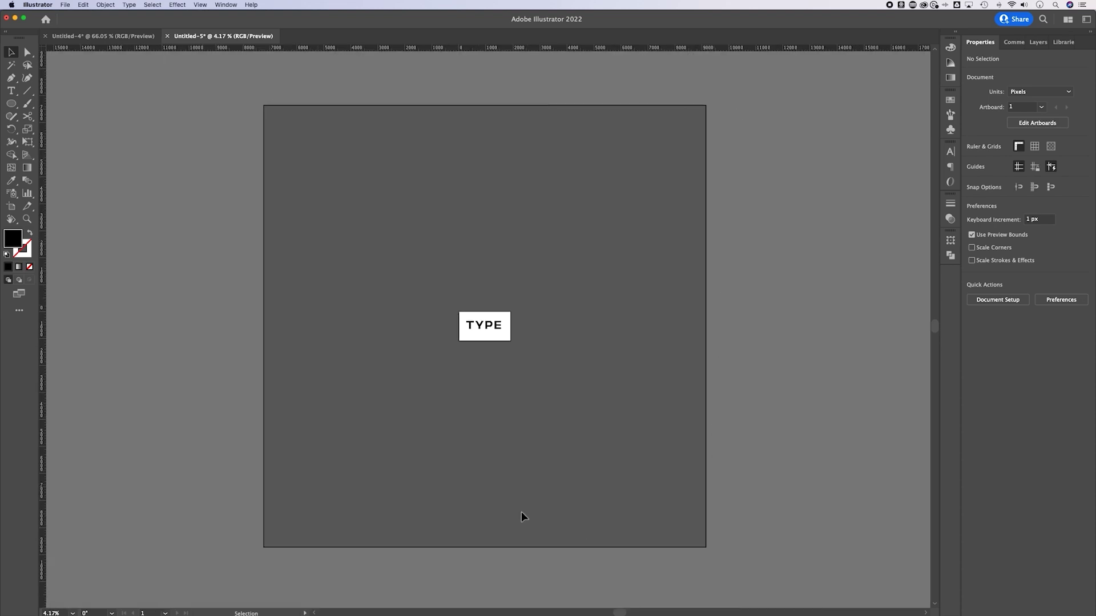
{"action": "key", "text": "super+plus"}
{"action": "key", "text": "super+plus"}
{"action": "key", "text": "super+plus"}
{"action": "key", "text": "super+plus"}
{"action": "key", "text": "super+plus"}
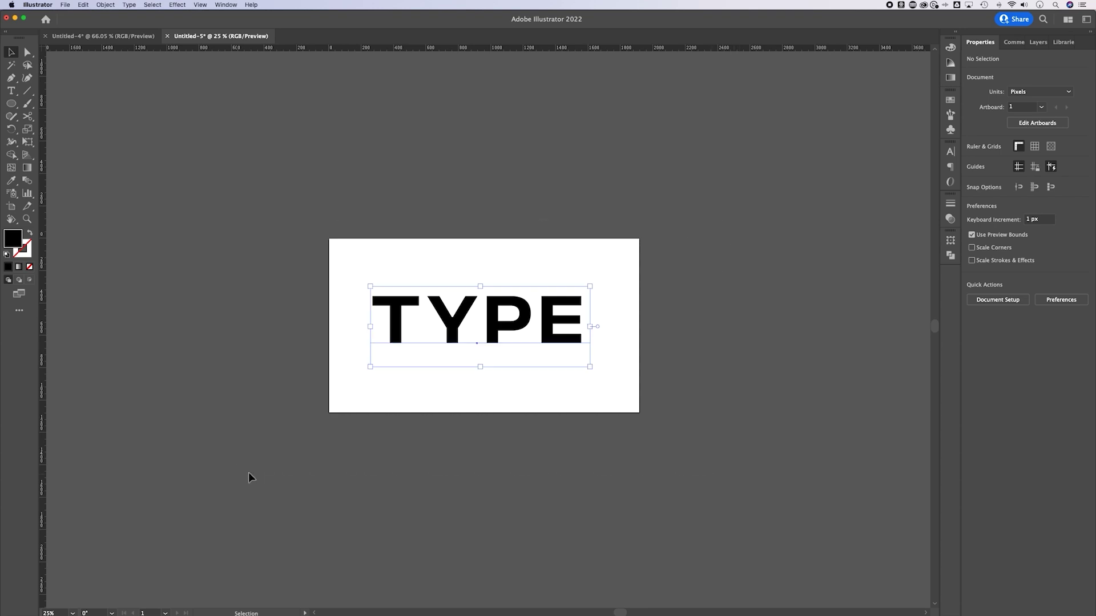
{"action": "key", "text": "super+plus"}
{"action": "key", "text": "super+plus"}
{"action": "key", "text": "super+plus"}
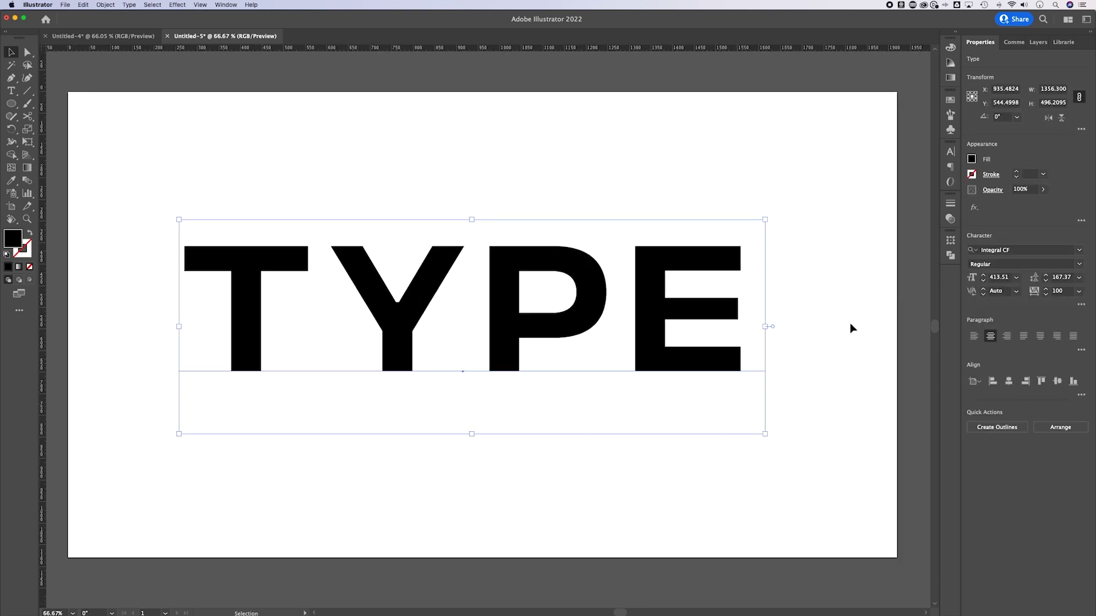
{"action": "left_click", "coordinate": [814, 200]}
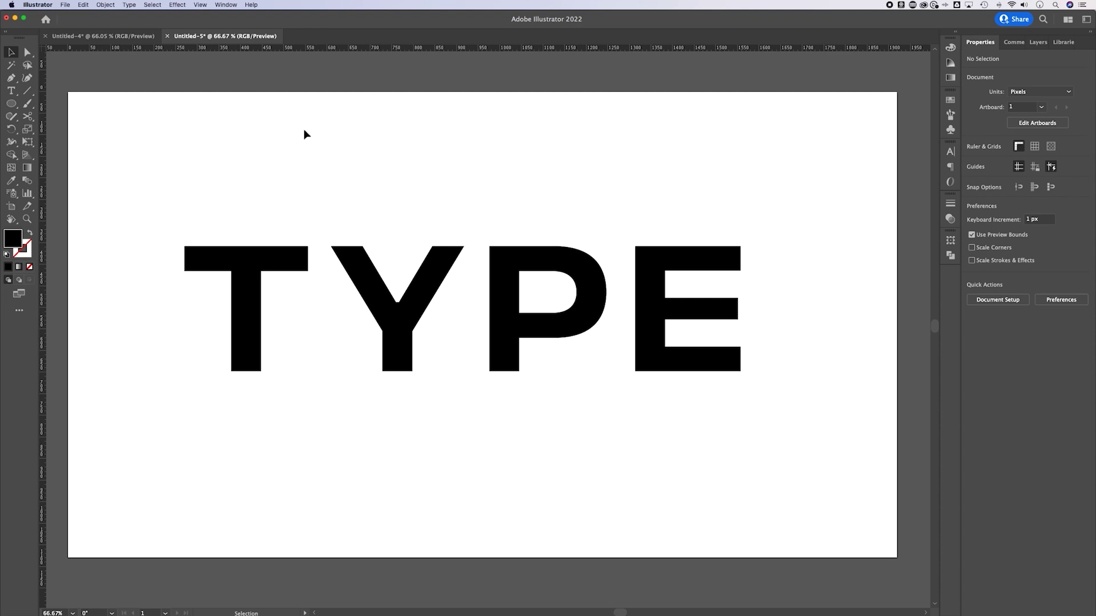
{"action": "left_click", "coordinate": [200, 4]}
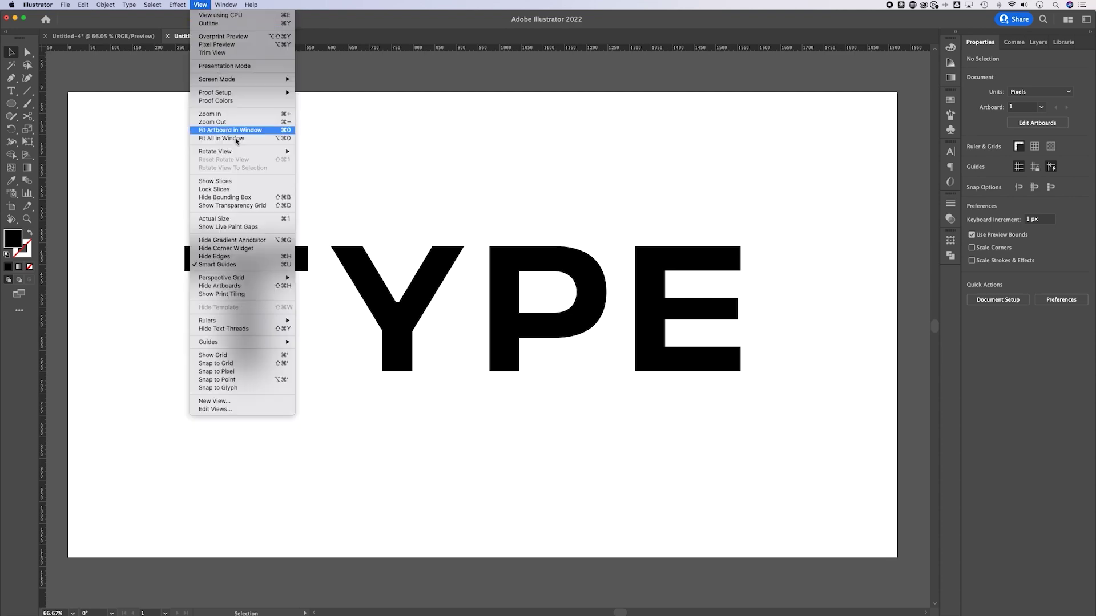
{"action": "left_click", "coordinate": [251, 206]}
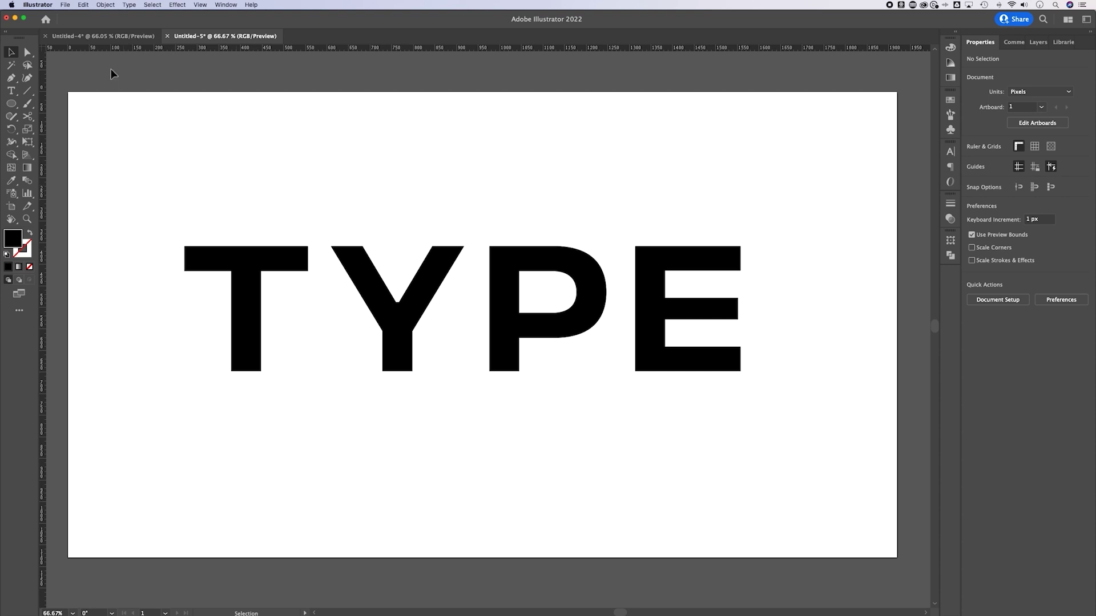
- Open Export for Screens, check the Assets tab, then return to Artboards
{"action": "left_click", "coordinate": [66, 4]}
{"action": "mouse_move", "coordinate": [101, 158]}
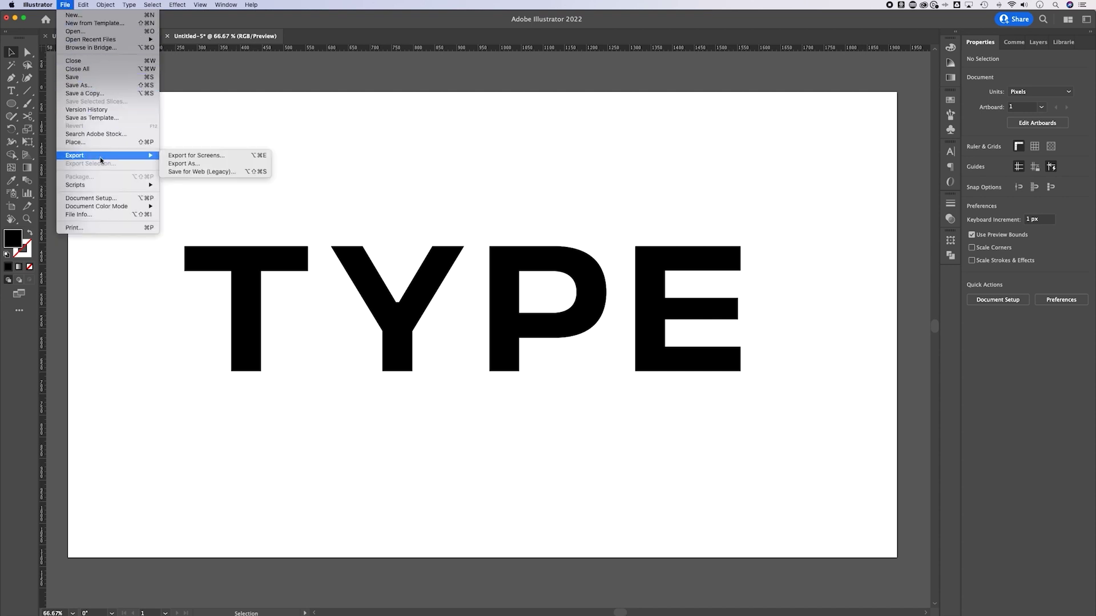
{"action": "left_click", "coordinate": [195, 157]}
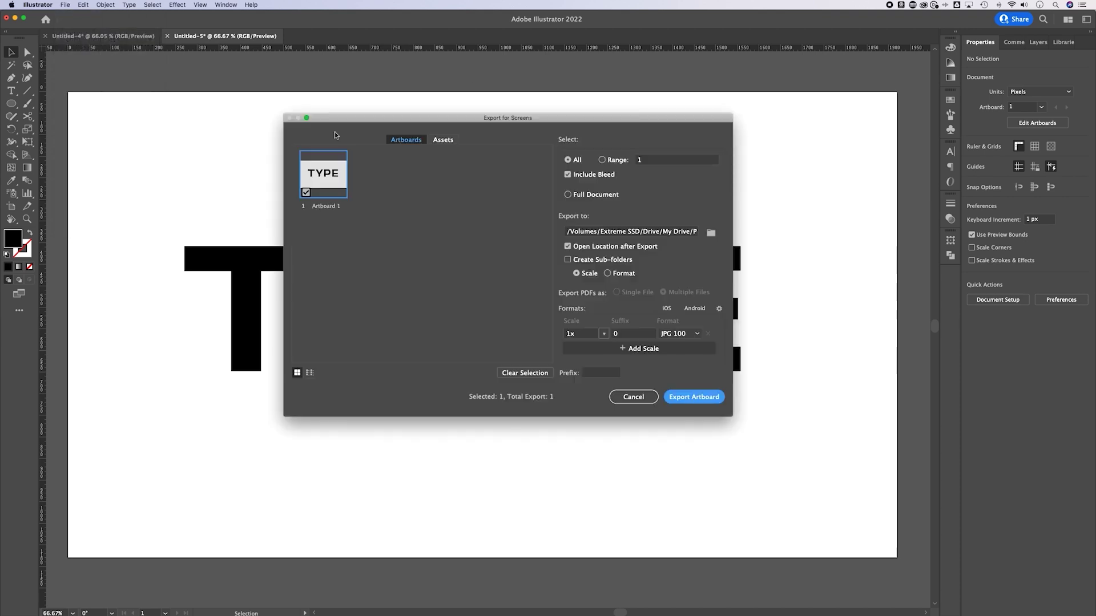
{"action": "left_click_drag", "start_coordinate": [505, 121], "coordinate": [478, 120]}
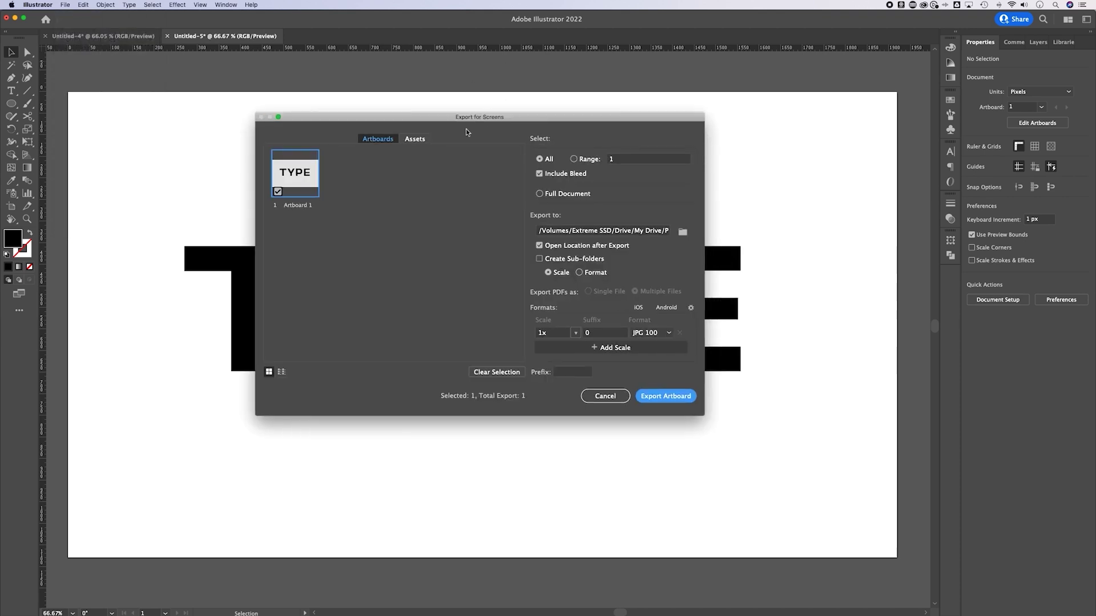
{"action": "left_click", "coordinate": [414, 140]}
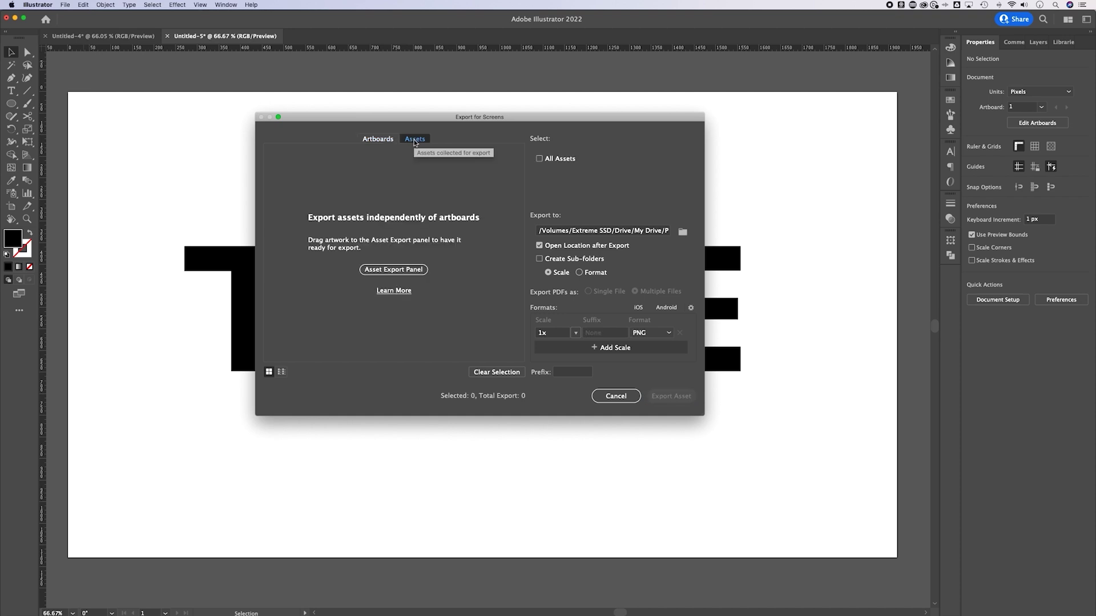
{"action": "left_click", "coordinate": [386, 141]}
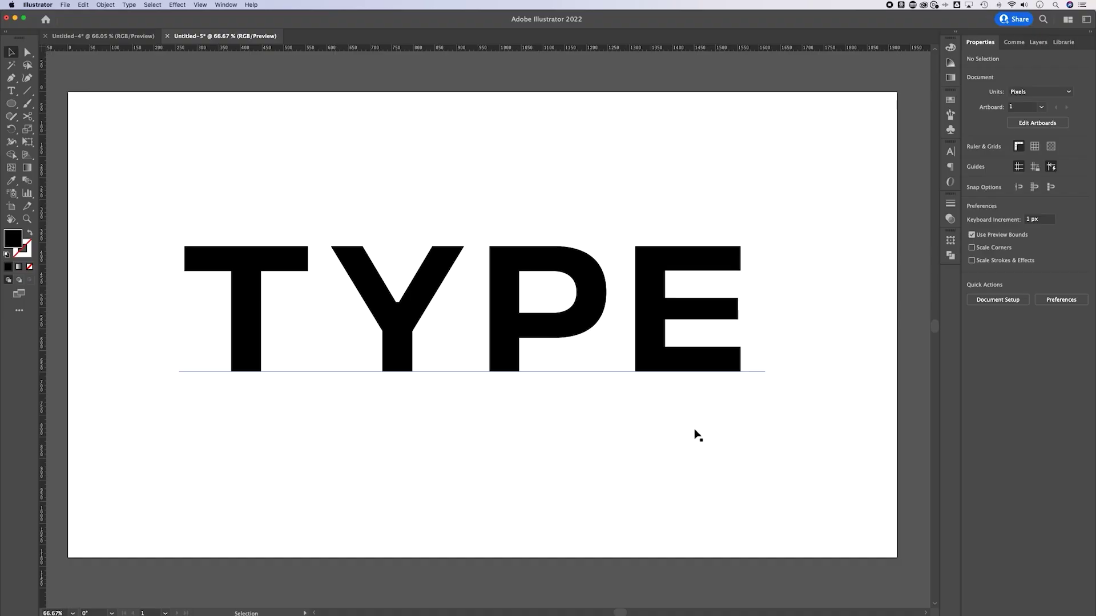
- Give the TYPE text a white fill of FFFFFF, then deselect it
{"action": "left_click", "coordinate": [699, 349]}
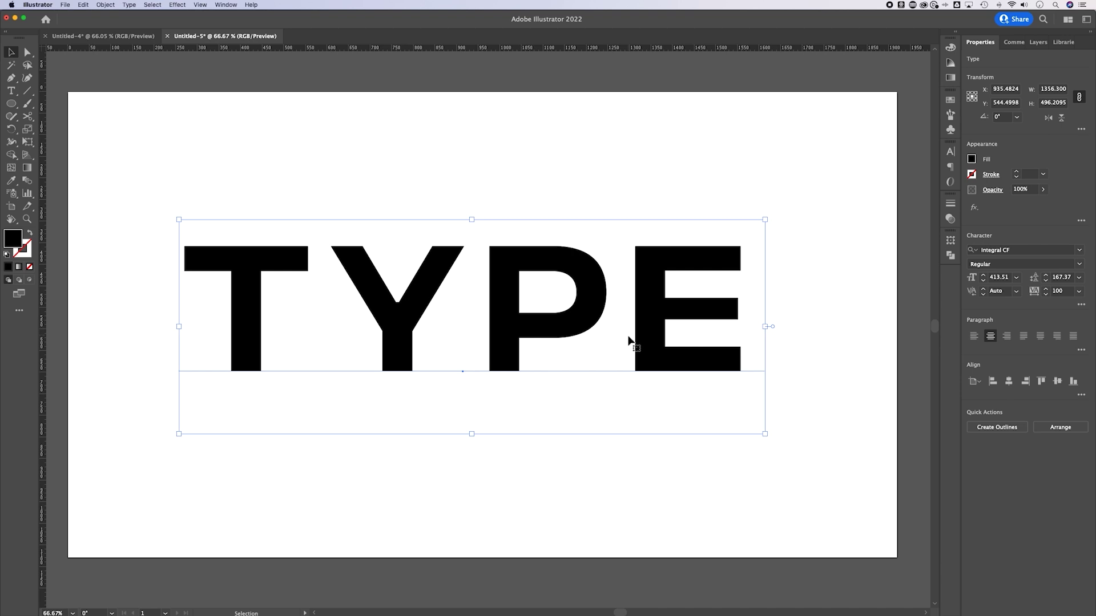
{"action": "double_click", "coordinate": [15, 243]}
{"action": "type", "text": "FFFFFF"}
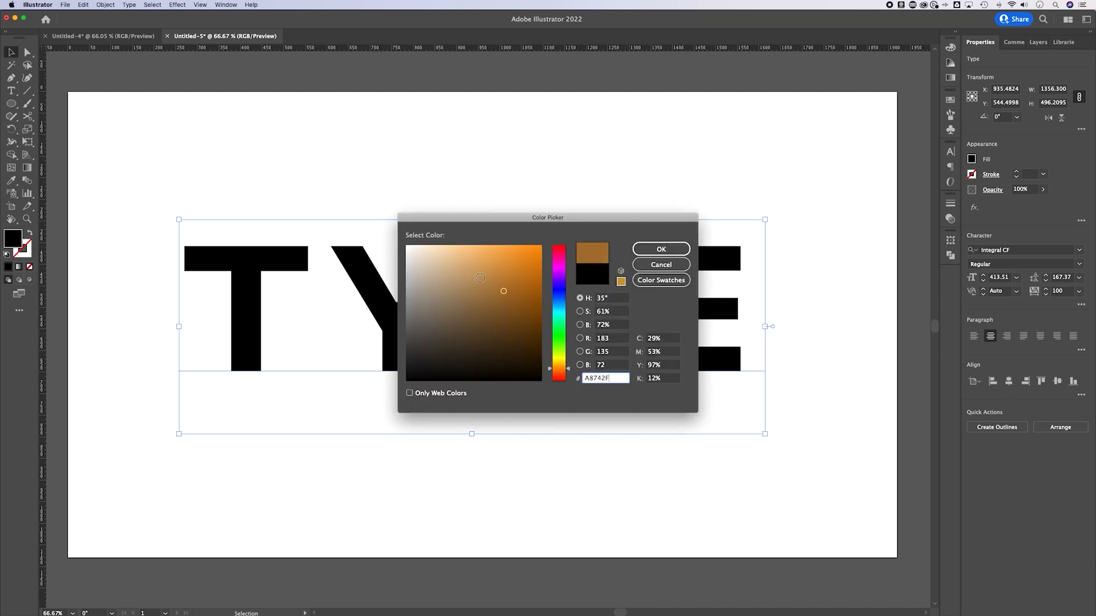
{"action": "left_click", "coordinate": [661, 250]}
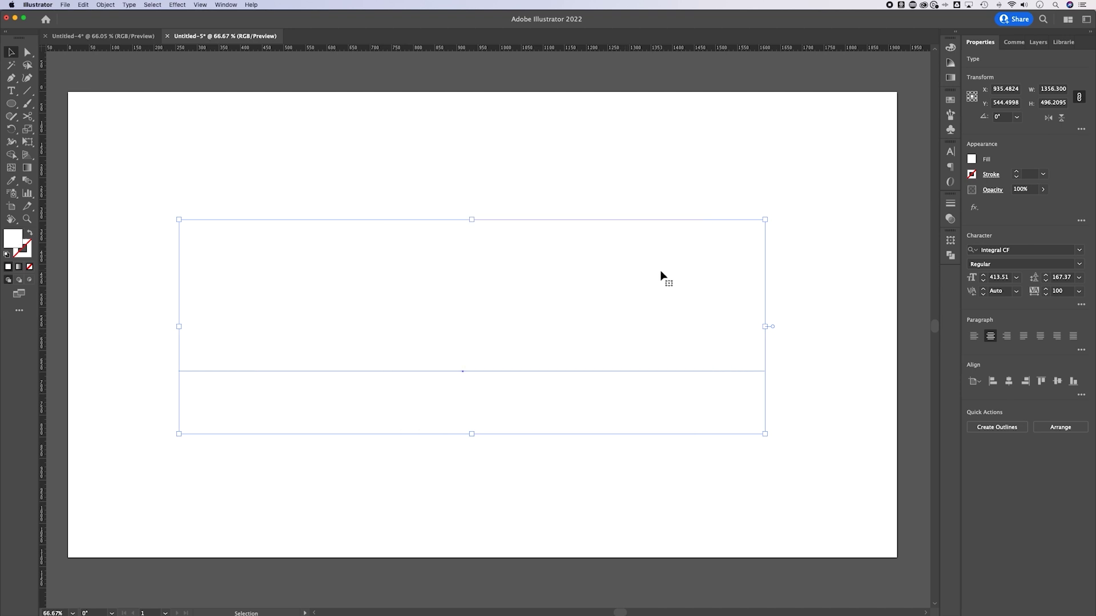
{"action": "left_click", "coordinate": [764, 180]}
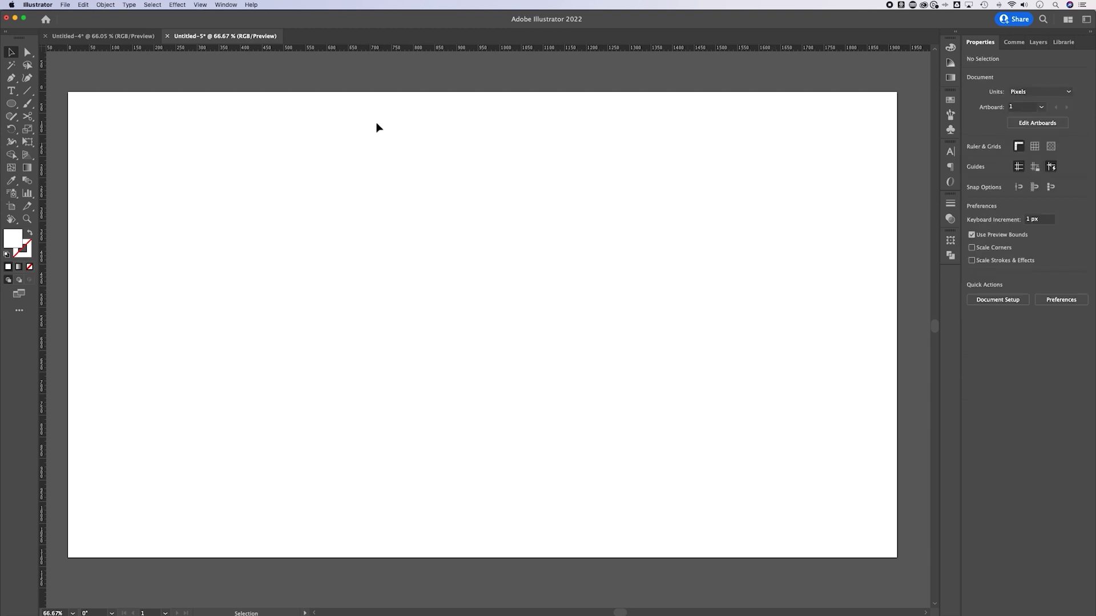
- Turn on Show Transparency Grid and preview the white TYPE lettering over the checkerboard
{"action": "left_click", "coordinate": [199, 4]}
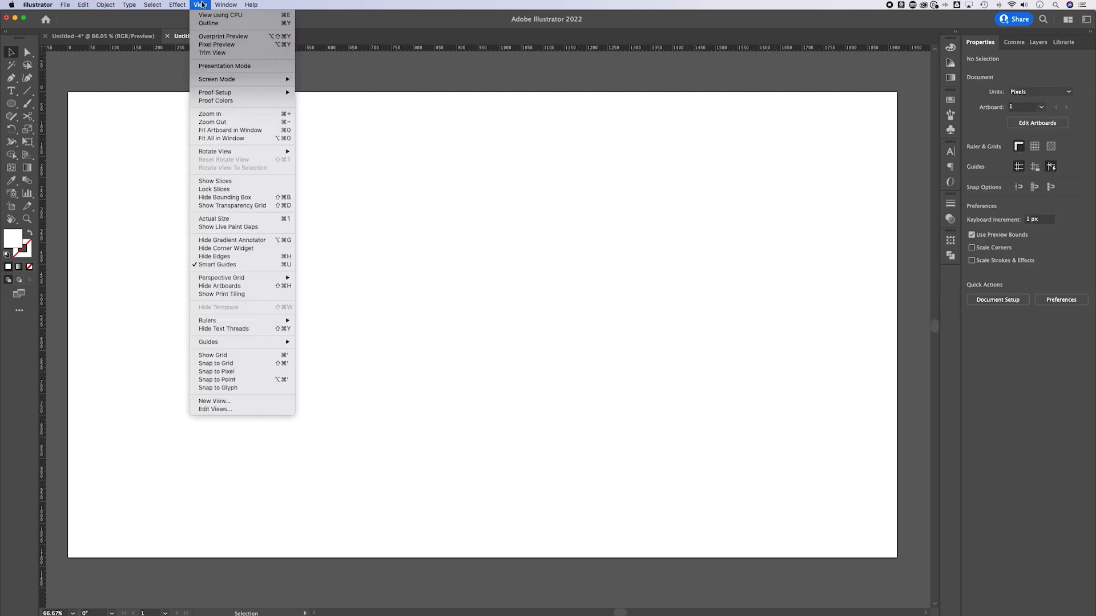
{"action": "left_click", "coordinate": [251, 204]}
{"action": "left_click", "coordinate": [253, 426]}
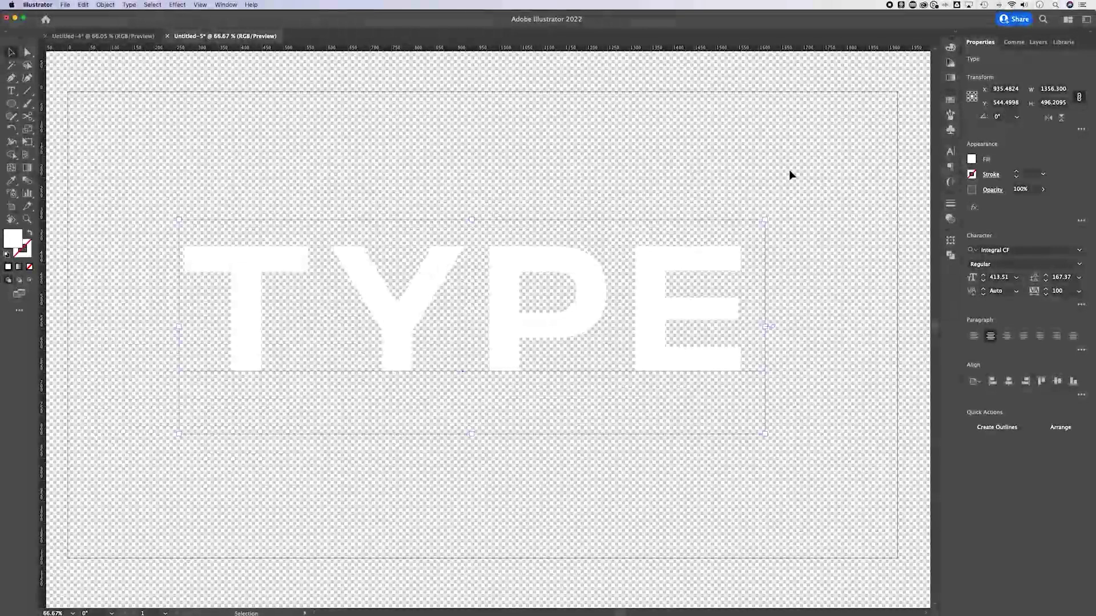
{"action": "left_click", "coordinate": [788, 170]}
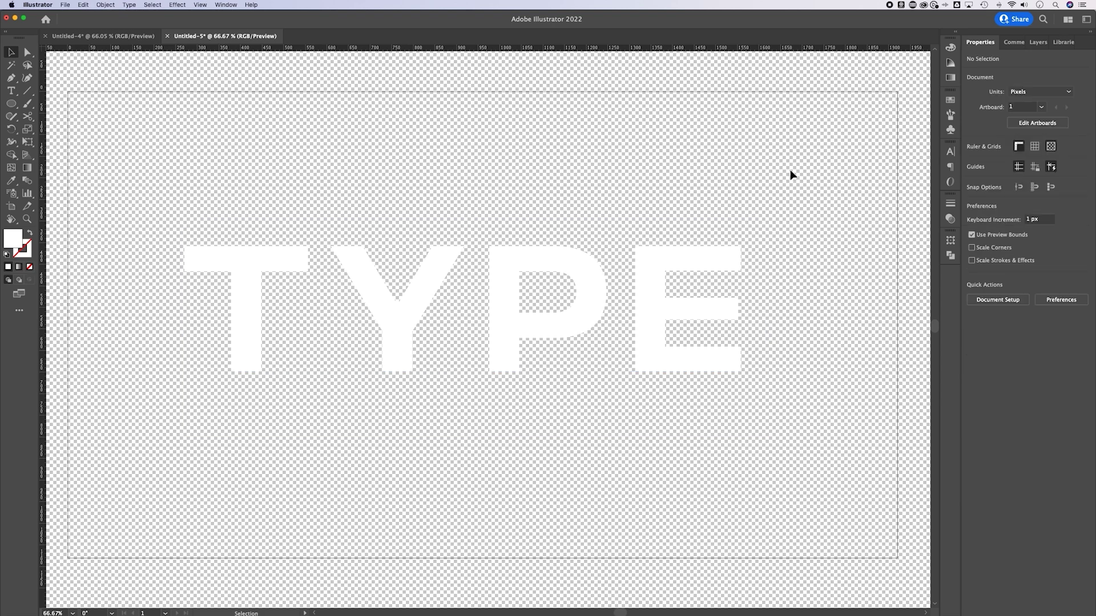